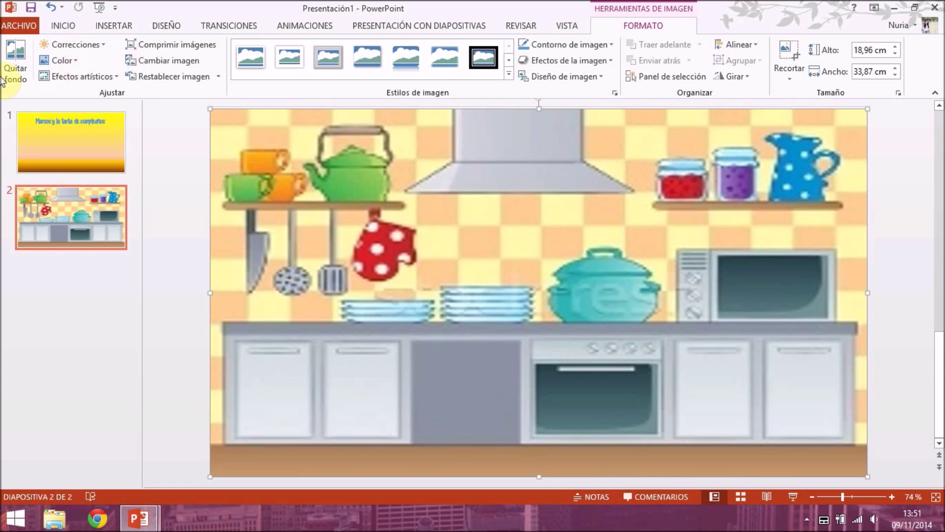
Look through the available corrections, color, artistic effect and picture style options for the kitchen picture
click(84, 45)
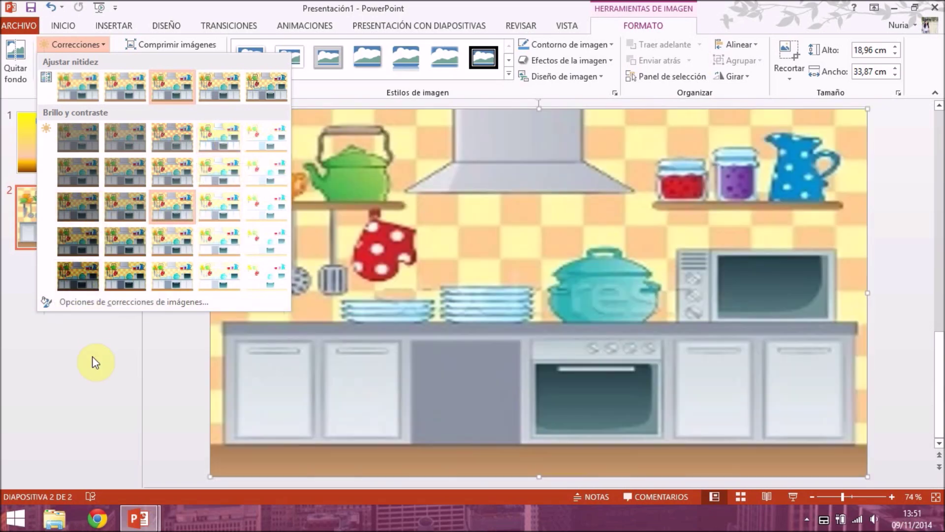
click(92, 356)
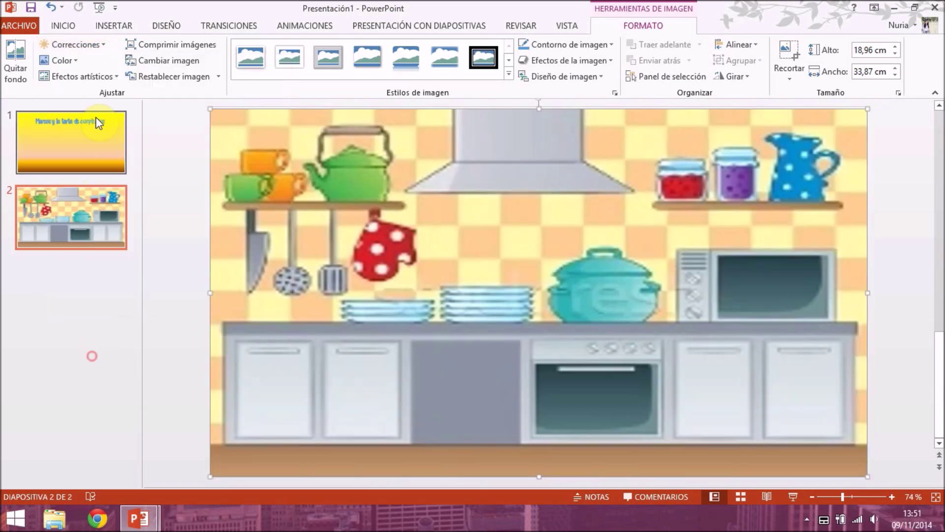
click(72, 56)
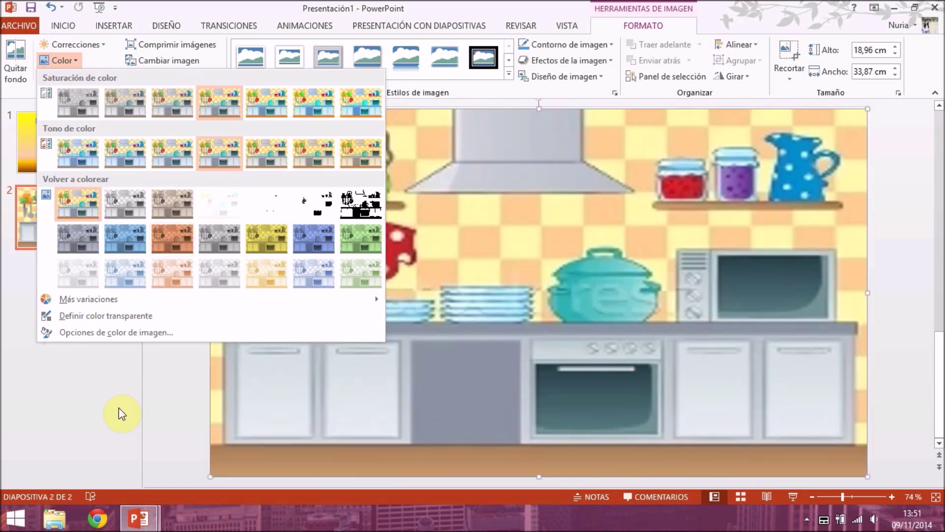
click(117, 415)
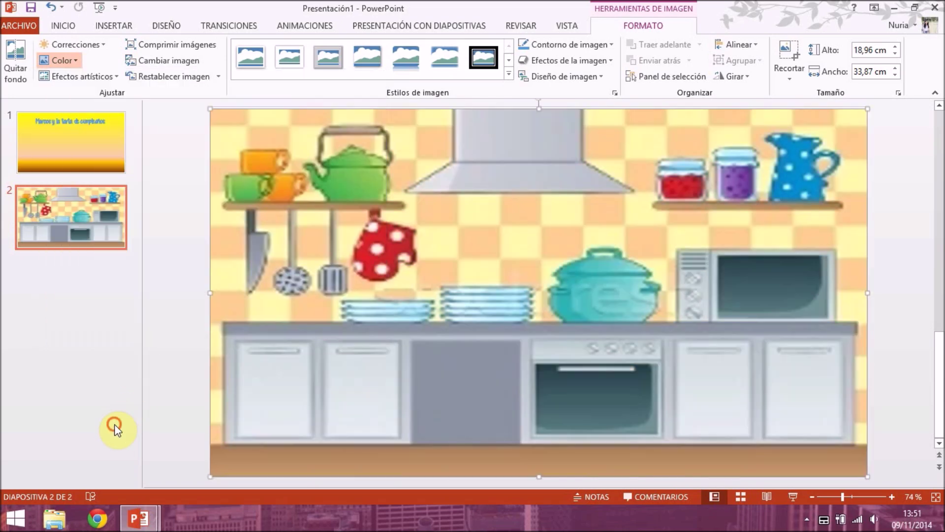
click(114, 78)
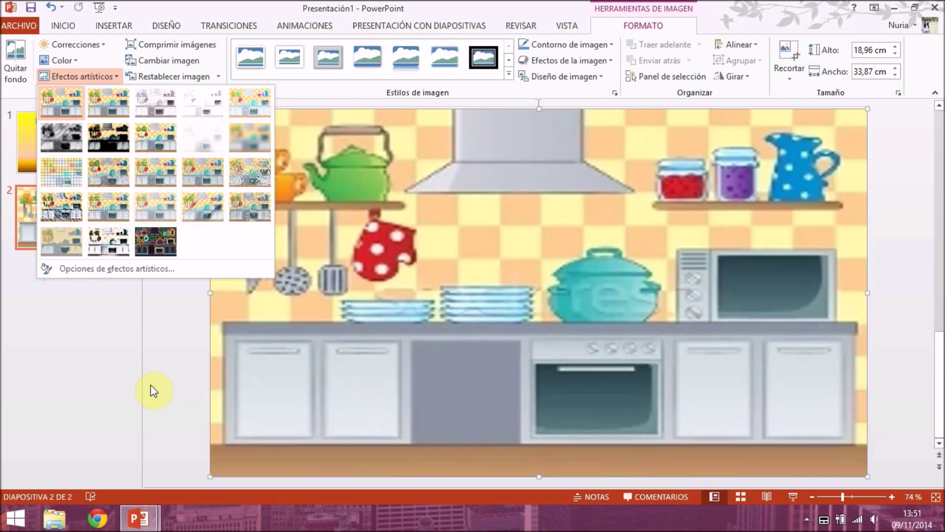
click(152, 390)
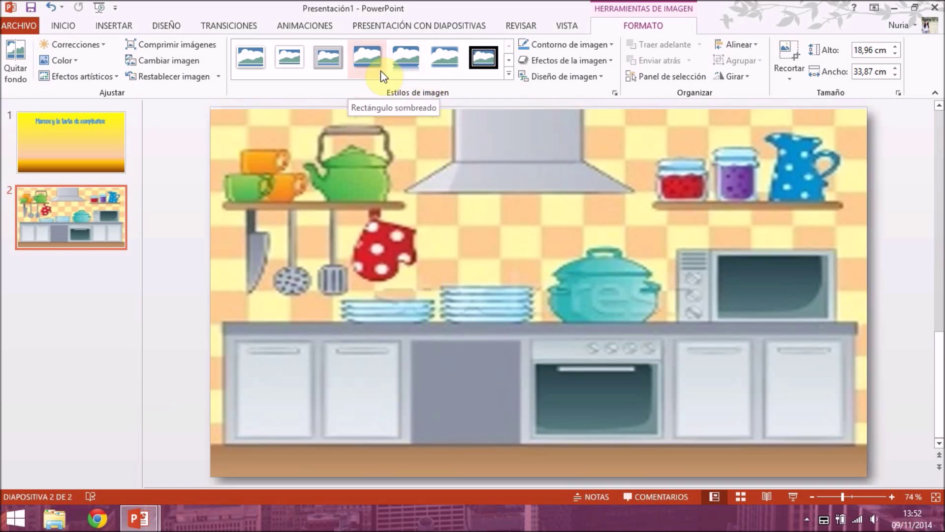
click(508, 74)
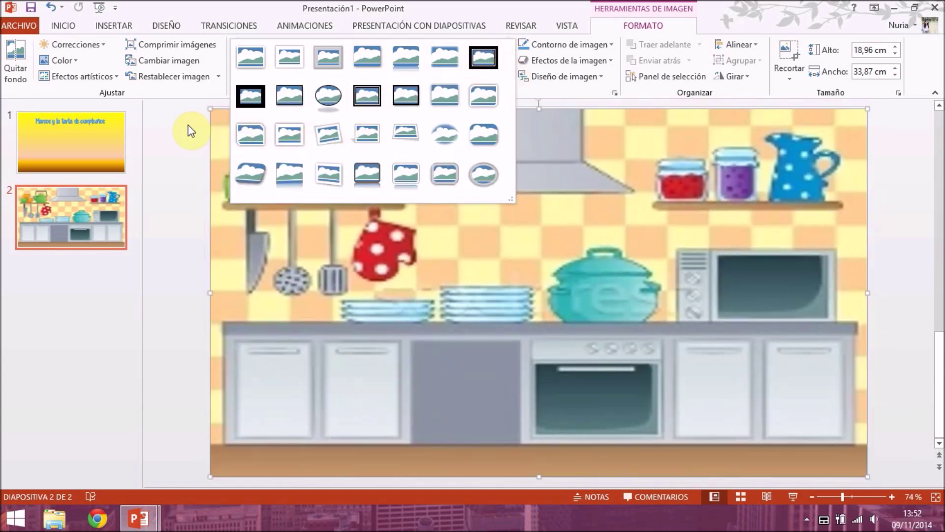
click(189, 125)
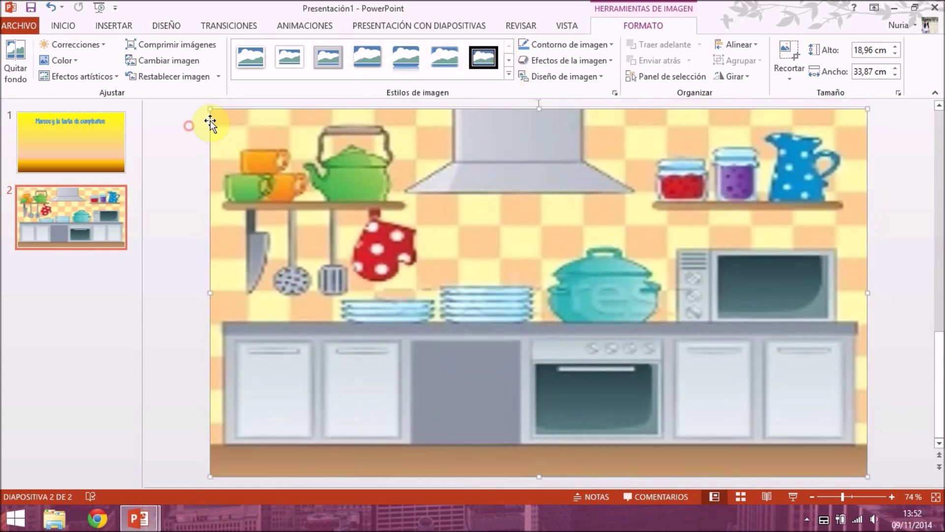
Give the kitchen picture on slide 2 a standard green outline and check the available line weights
click(584, 46)
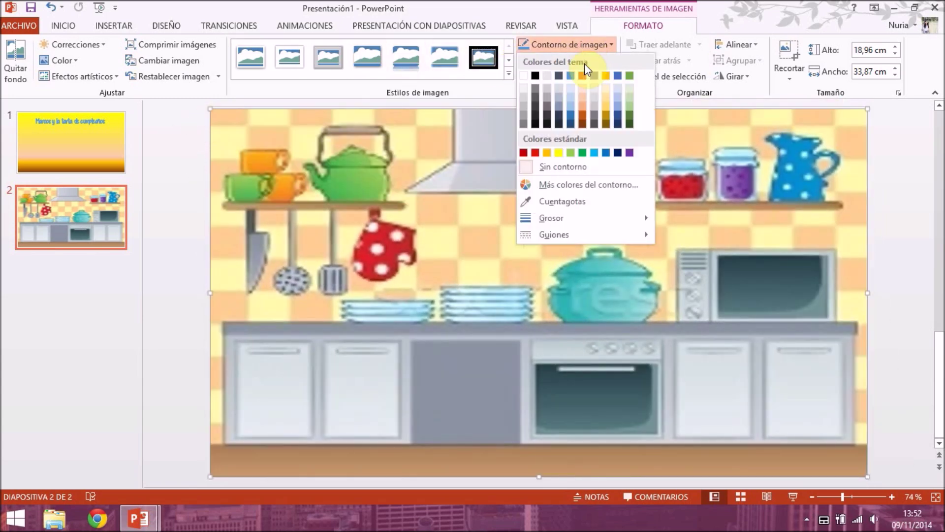
click(585, 153)
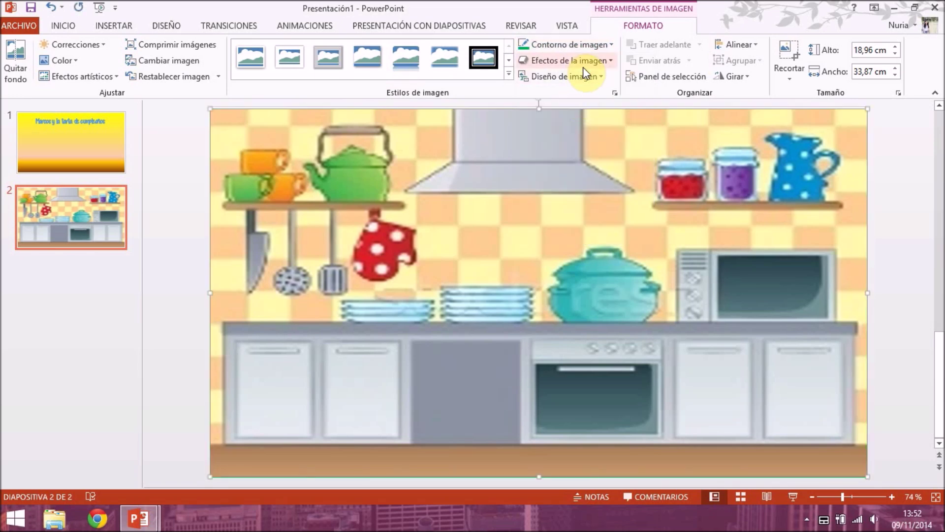
click(607, 47)
mouse_move(629, 217)
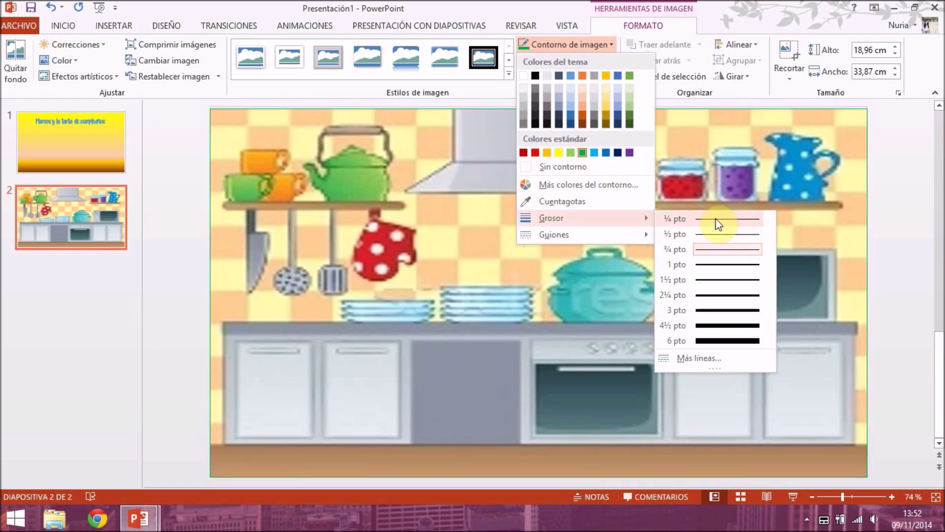
click(187, 151)
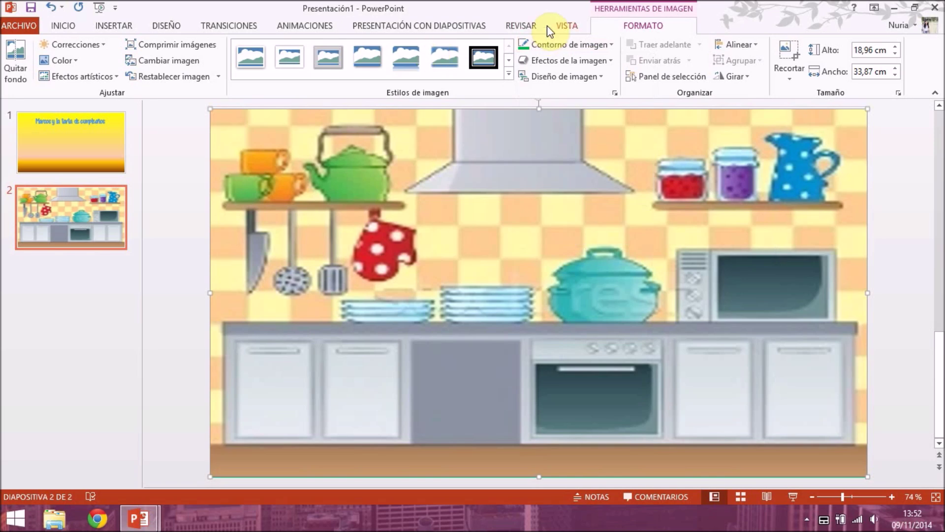
Review the picture effects offered for the kitchen picture, including glow, bevel and 3D rotation
click(601, 62)
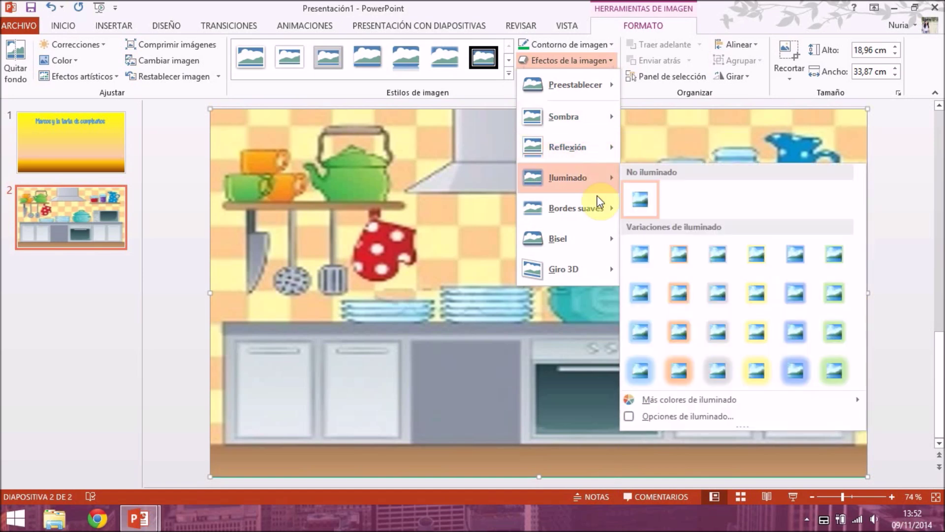
mouse_move(593, 240)
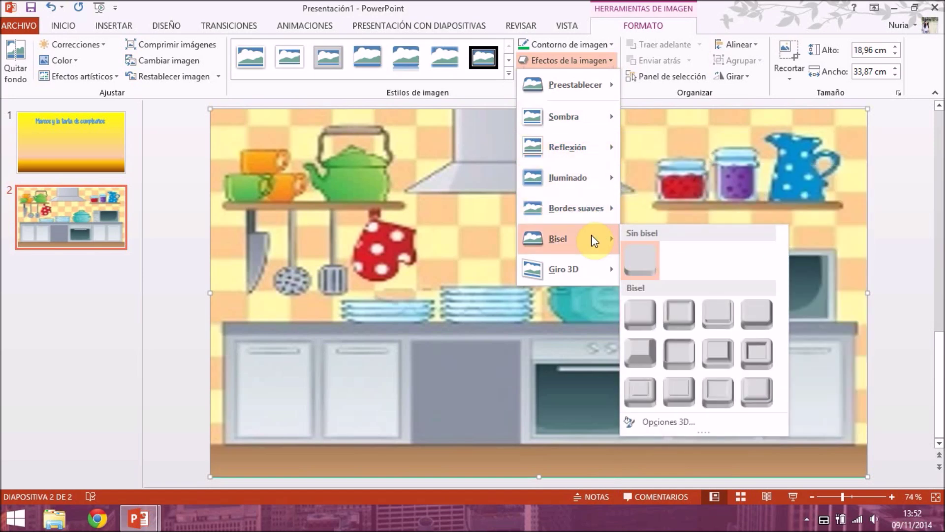
mouse_move(586, 267)
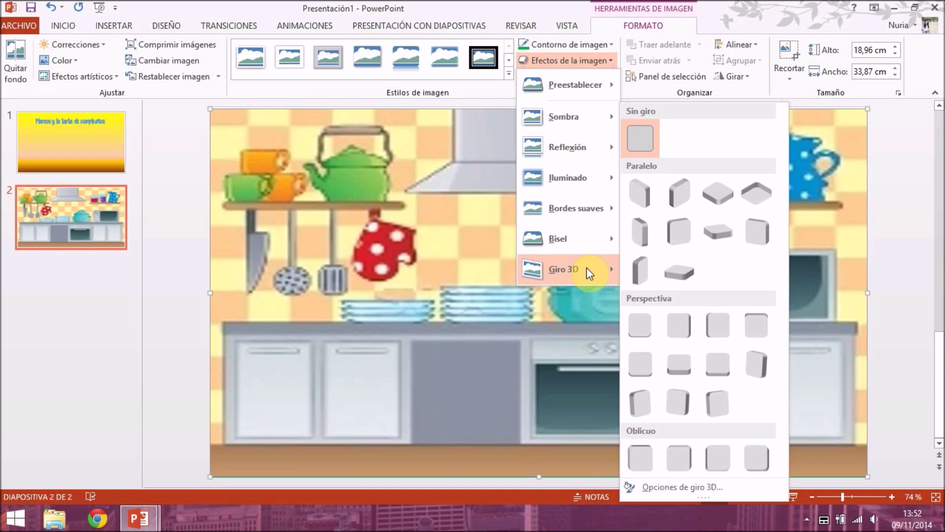
click(155, 309)
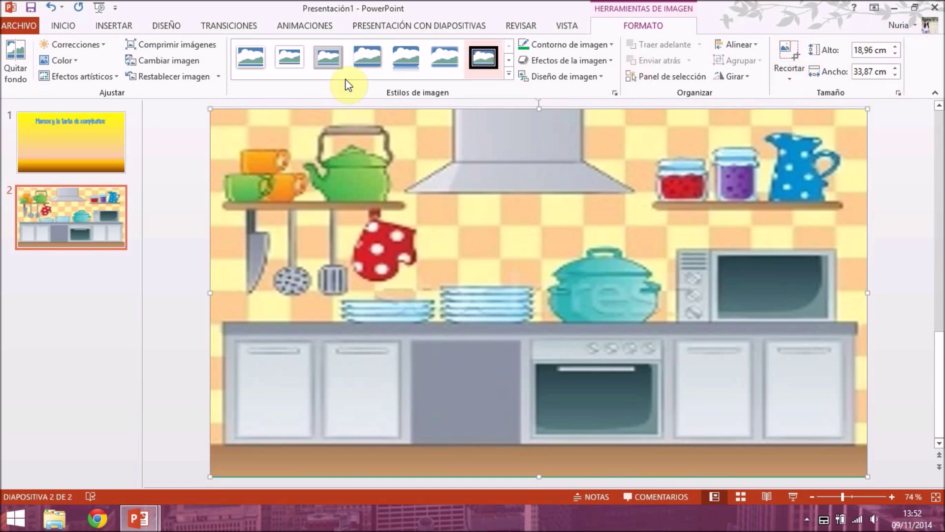
click(190, 155)
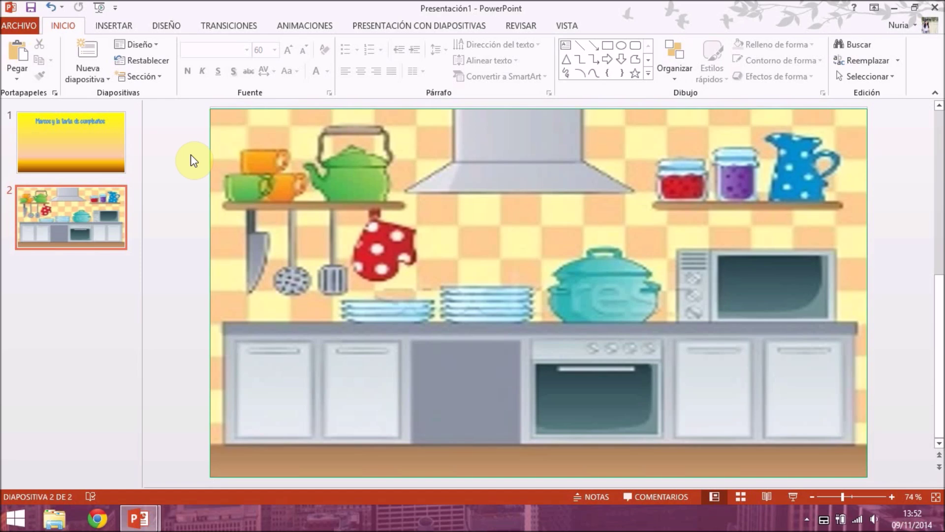
click(117, 26)
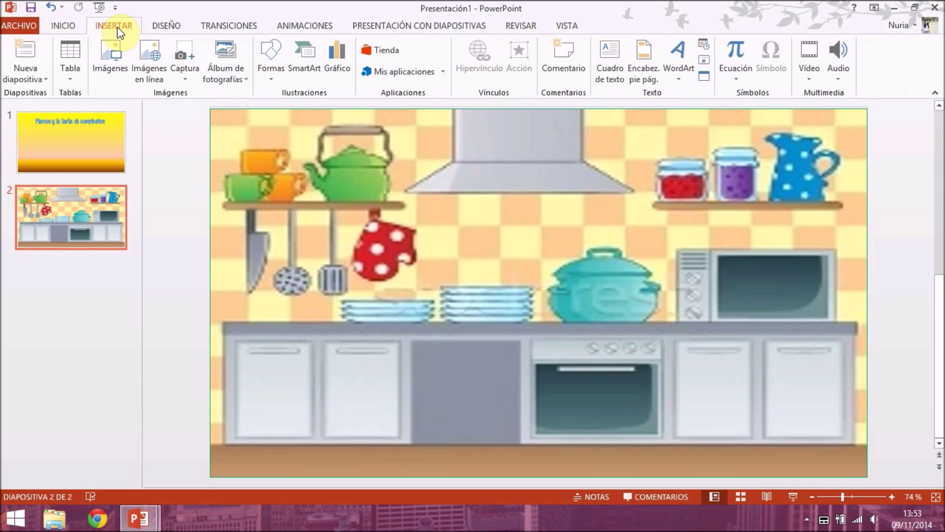
click(611, 63)
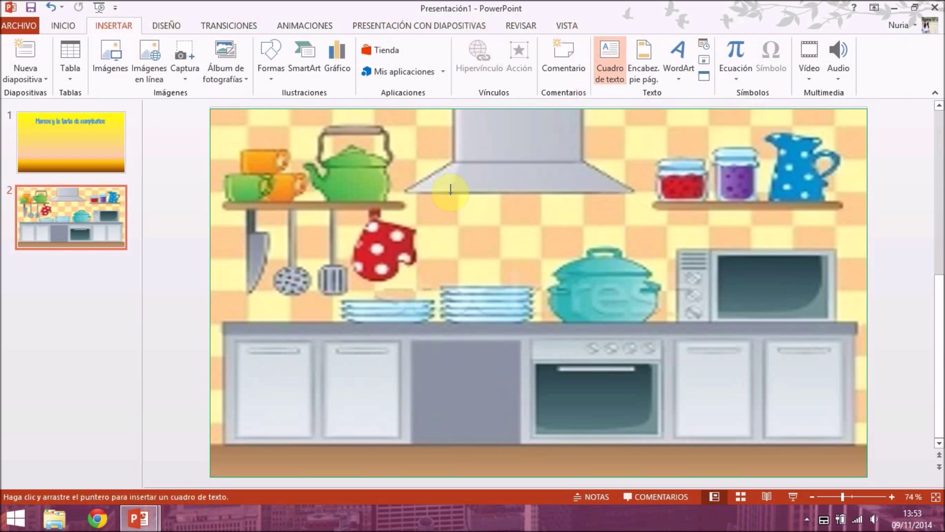
click(329, 136)
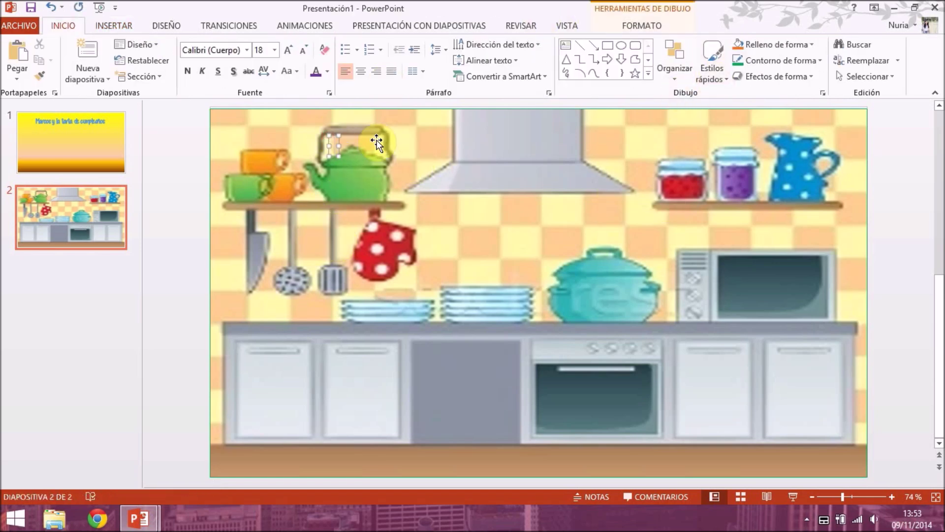
Draw a text box about 19 cm wide across the range hood and enter "Érase una vez un pequeño duende llamado Marcos, al que le gustaba mucho cocinar."
click(118, 29)
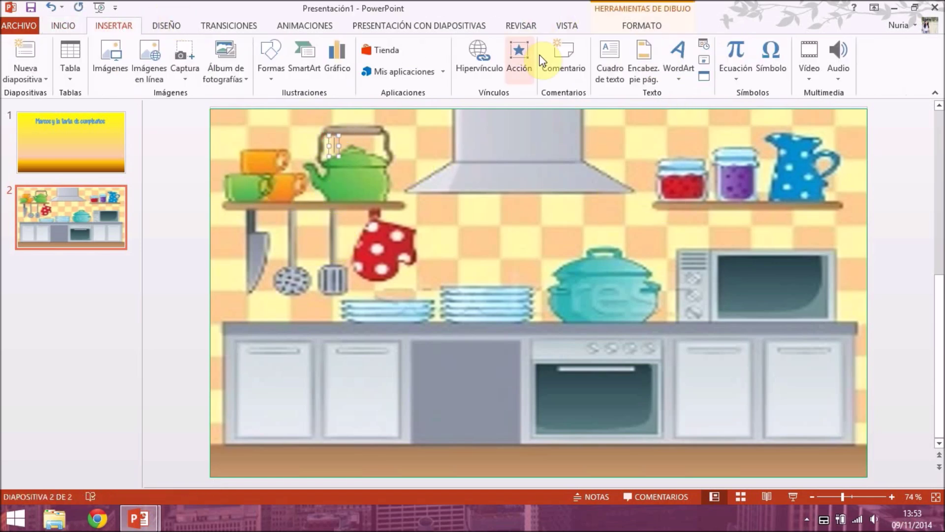
click(609, 63)
drag(352, 156, 725, 210)
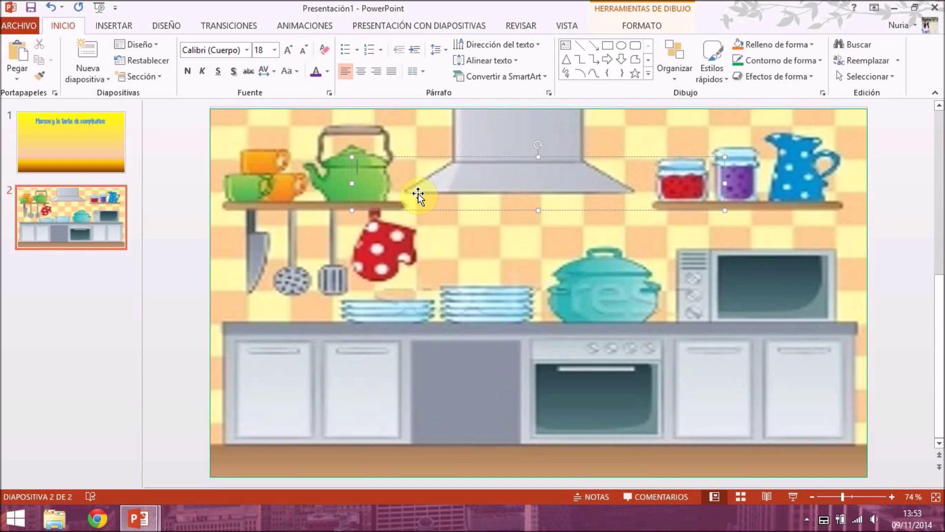
text(Érase una vez )
text(un pequeño duende )
text(llamado Marcos, )
text(al que le gustaba mu)
text(cho cocinar.)
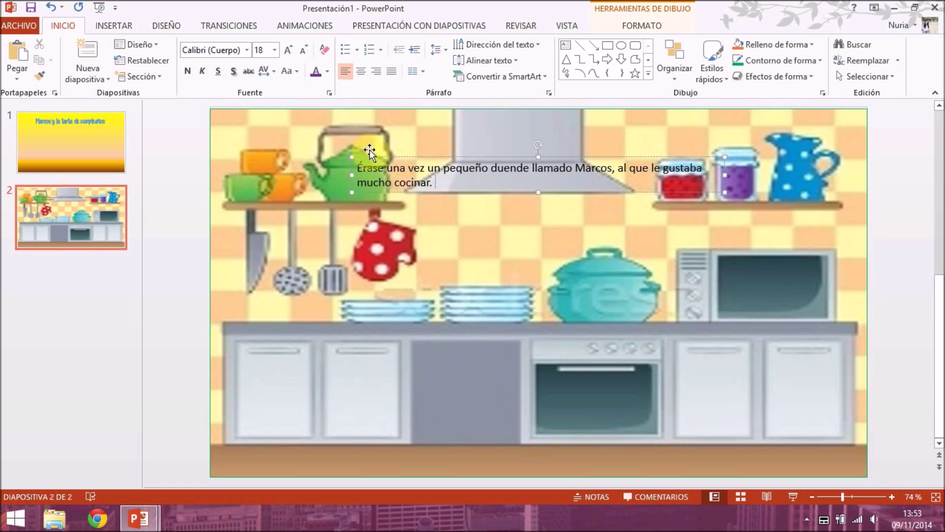
Select the whole story sentence in the text box and color it standard dark blue
drag(357, 168, 441, 182)
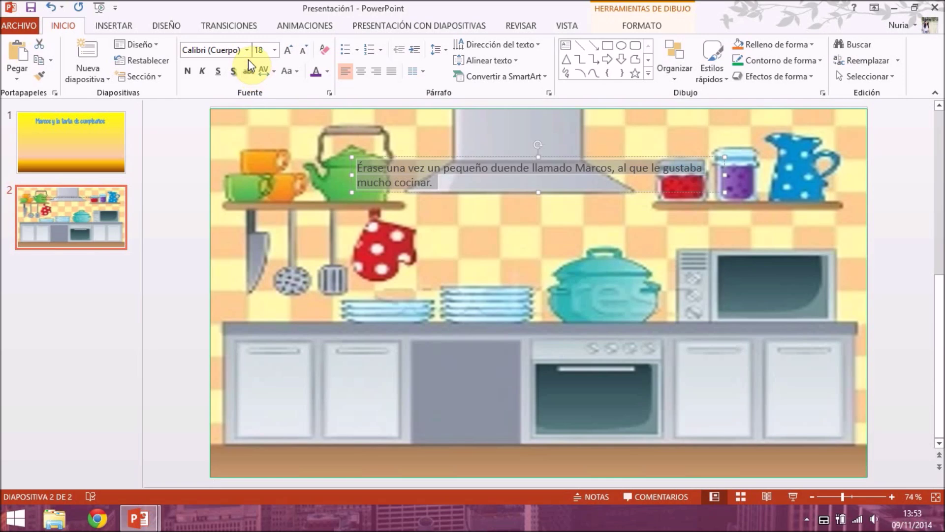
click(327, 72)
click(328, 113)
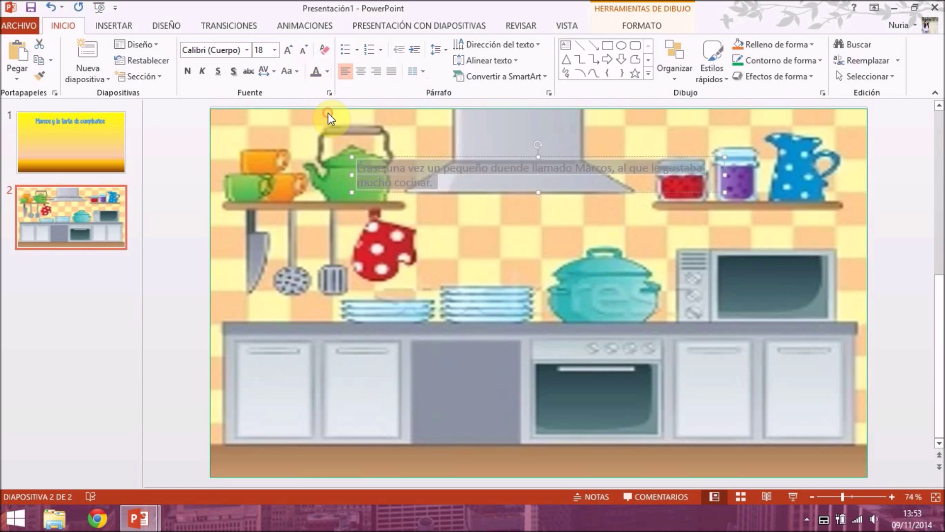
click(327, 72)
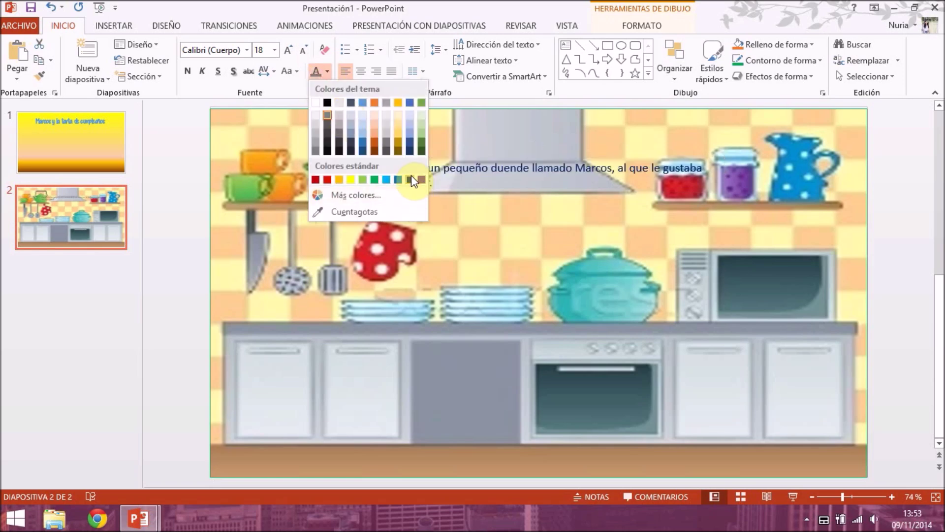
click(404, 176)
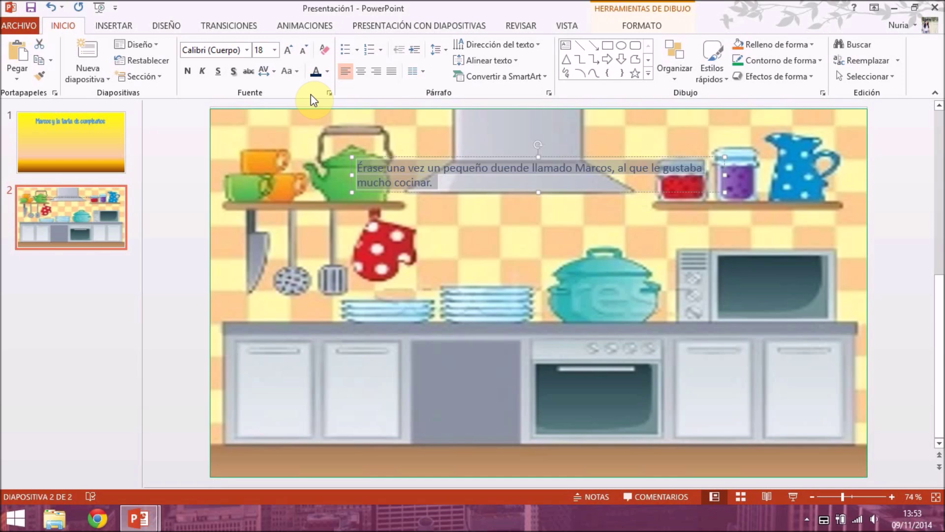
Enlarge the story sentence to 20 points and set its font to Segoe Print
click(290, 50)
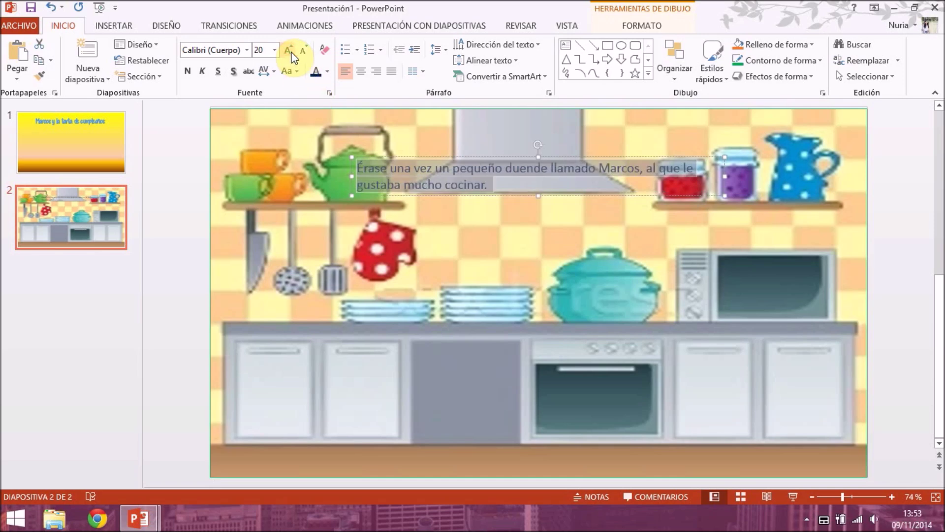
click(247, 50)
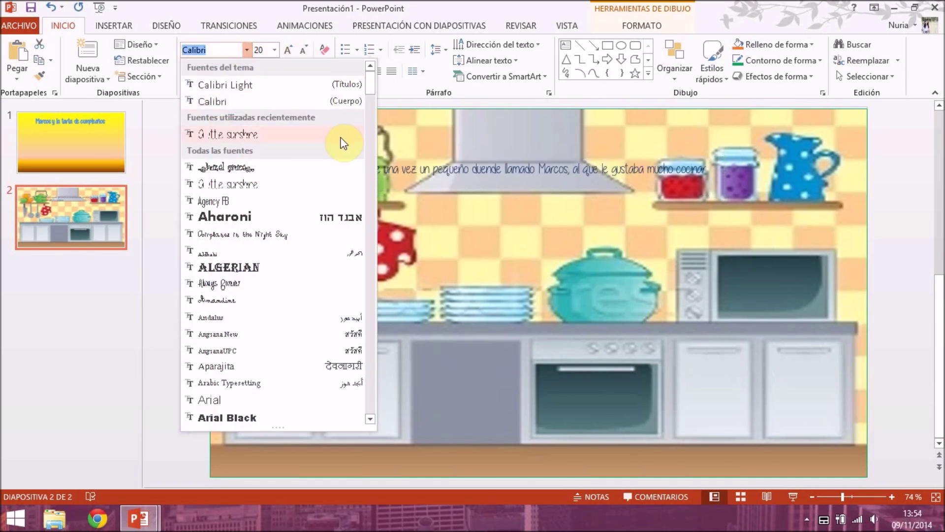
mouse_move(368, 84)
mouse_down()
mouse_move(368, 112)
mouse_move(364, 73)
mouse_up()
text(s)
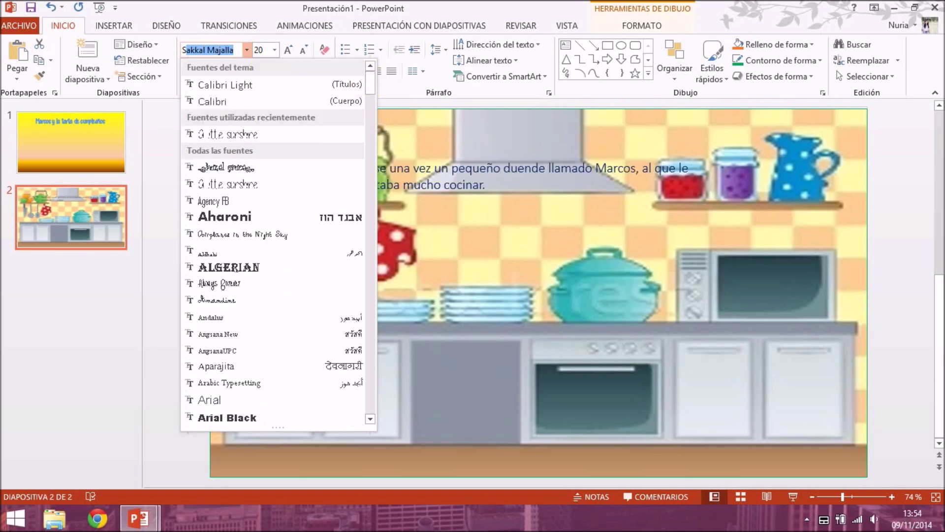
key(Return)
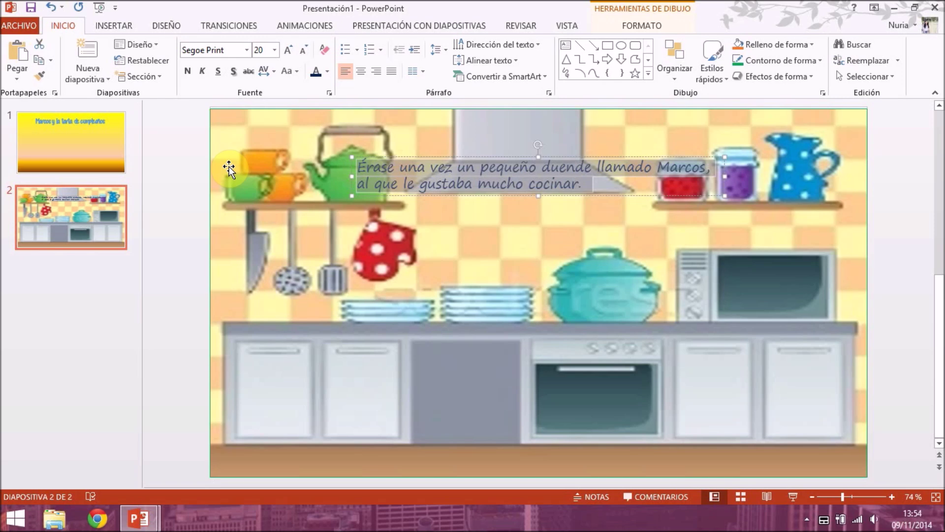
Bring up the shape and WordArt formatting options for the story text box
click(636, 26)
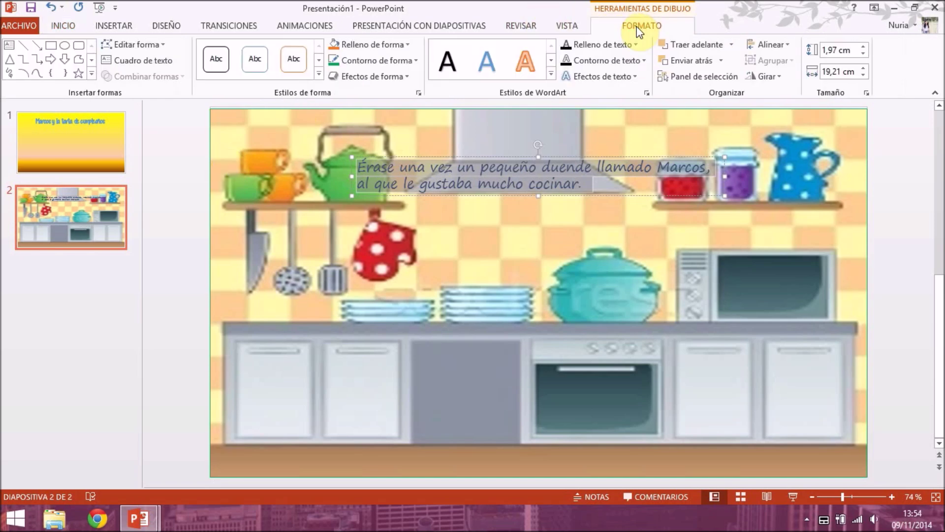